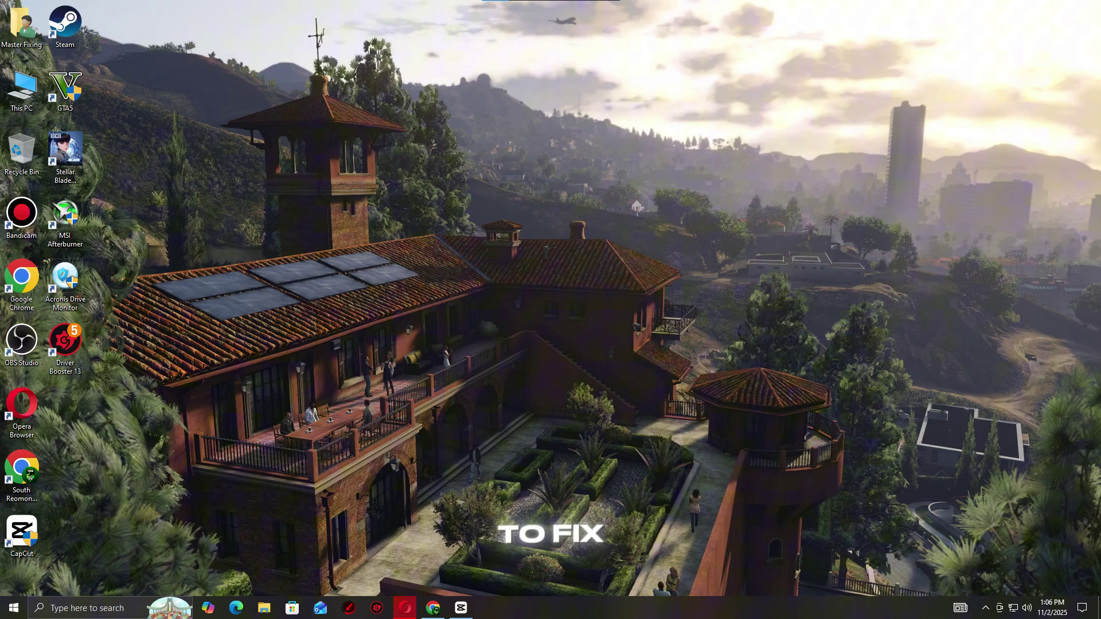
Launch Steam and open the Installed Files settings in Stellar Blade Demo's Properties.
{"action": "double_click", "coordinate": [65, 25]}
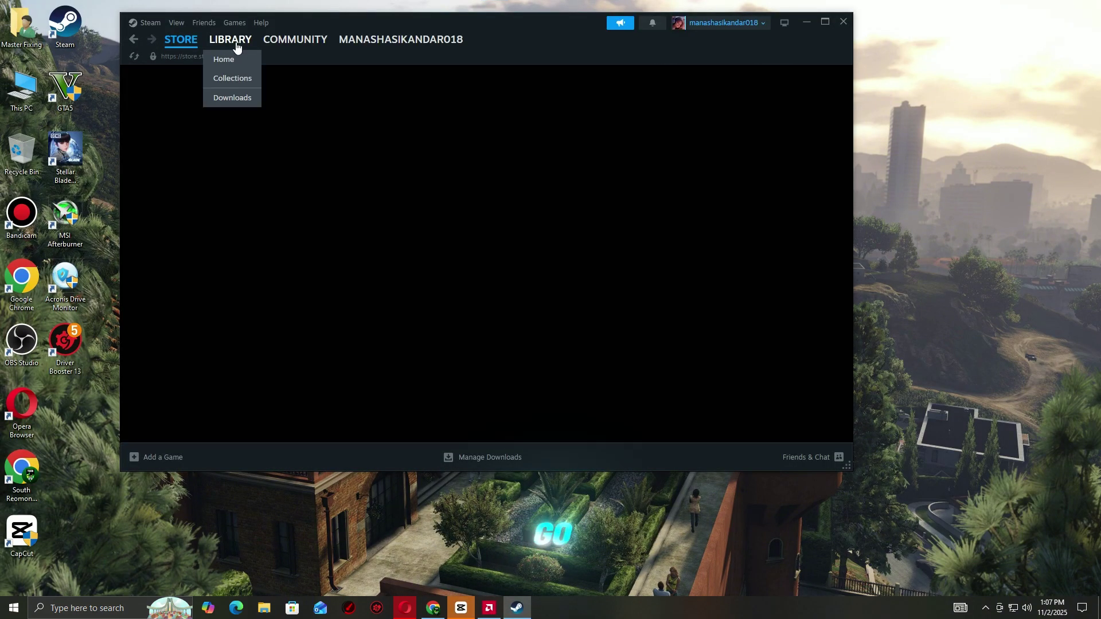
{"action": "left_click", "coordinate": [237, 47]}
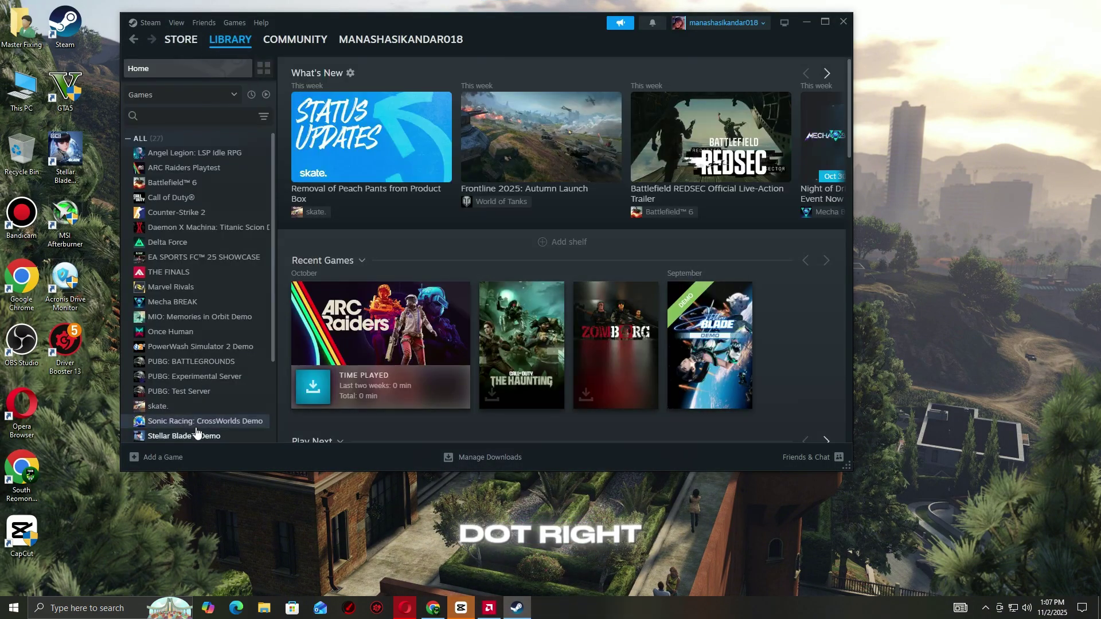
{"action": "right_click", "coordinate": [212, 432]}
{"action": "left_click", "coordinate": [239, 424]}
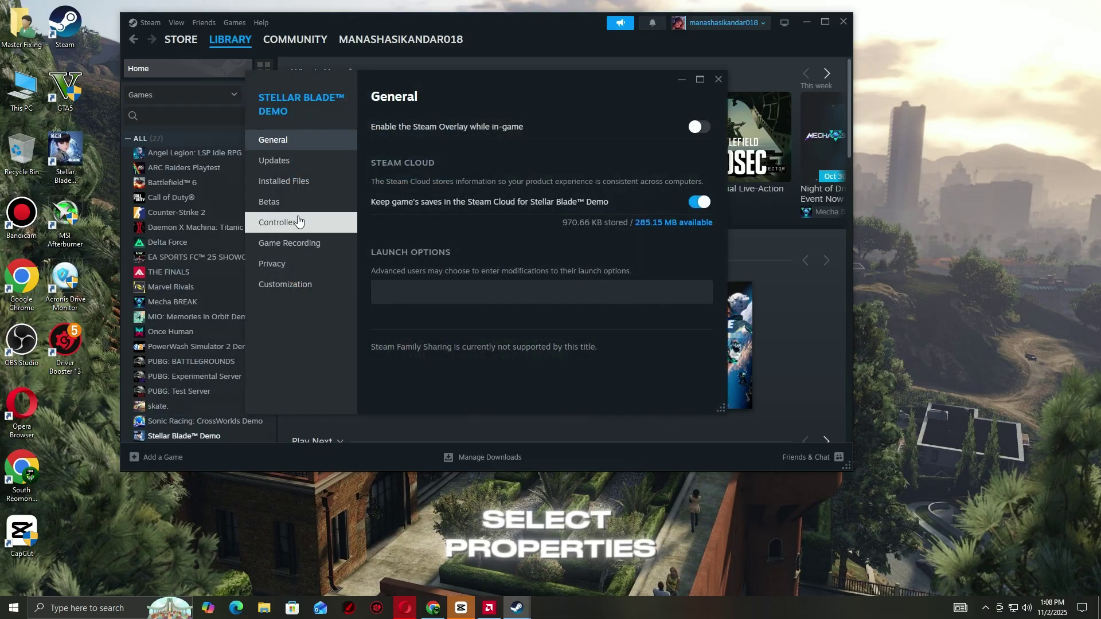
{"action": "left_click", "coordinate": [284, 181]}
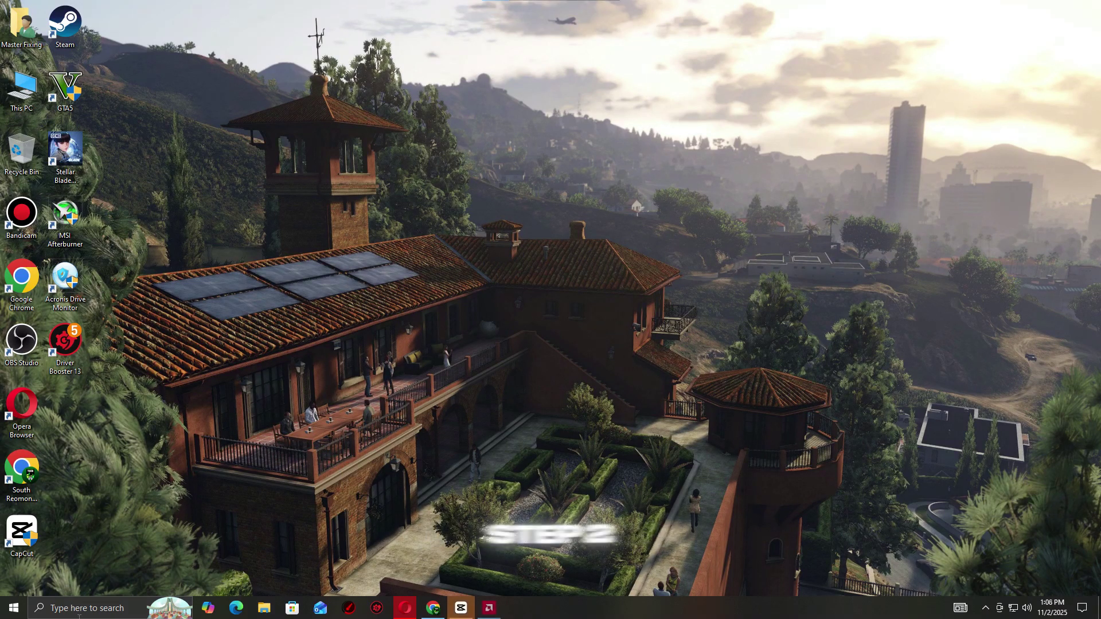
Start a driver update for the Radeon RX 470 under Device Manager's Display adapters.
{"action": "key", "text": "super+s"}
{"action": "type", "text": "devi"}
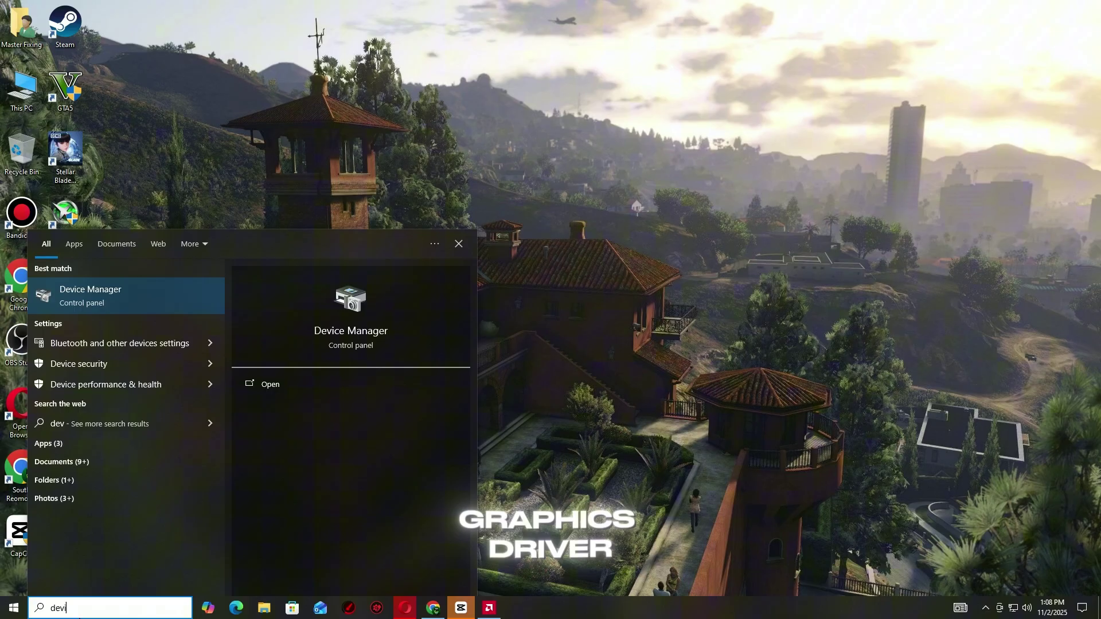
{"action": "type", "text": "ce"}
{"action": "left_click", "coordinate": [121, 299]}
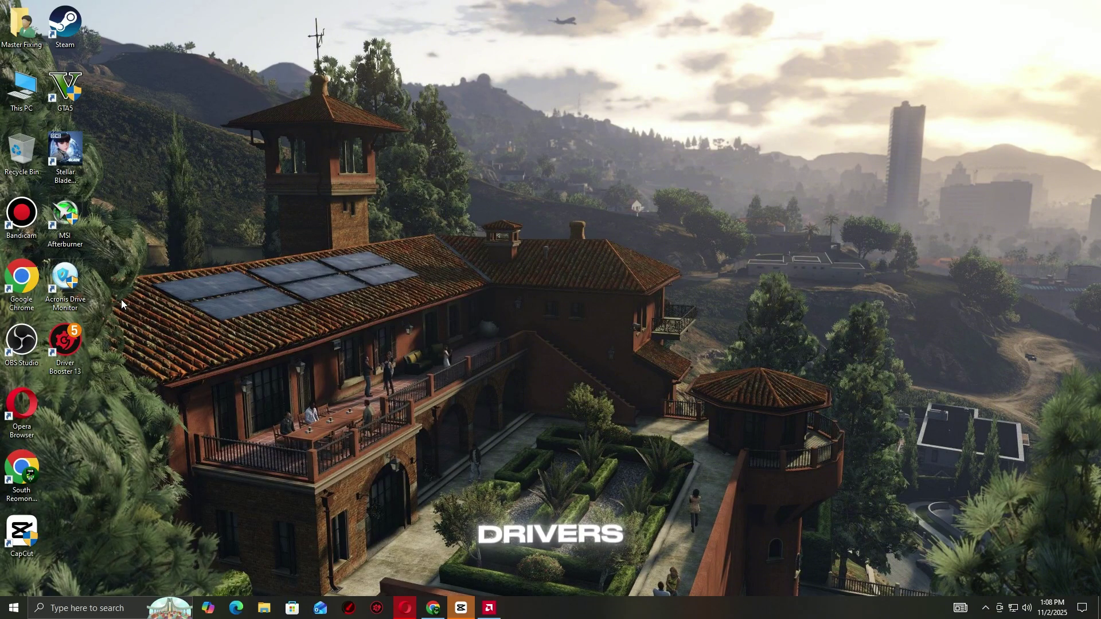
{"action": "double_click", "coordinate": [121, 121]}
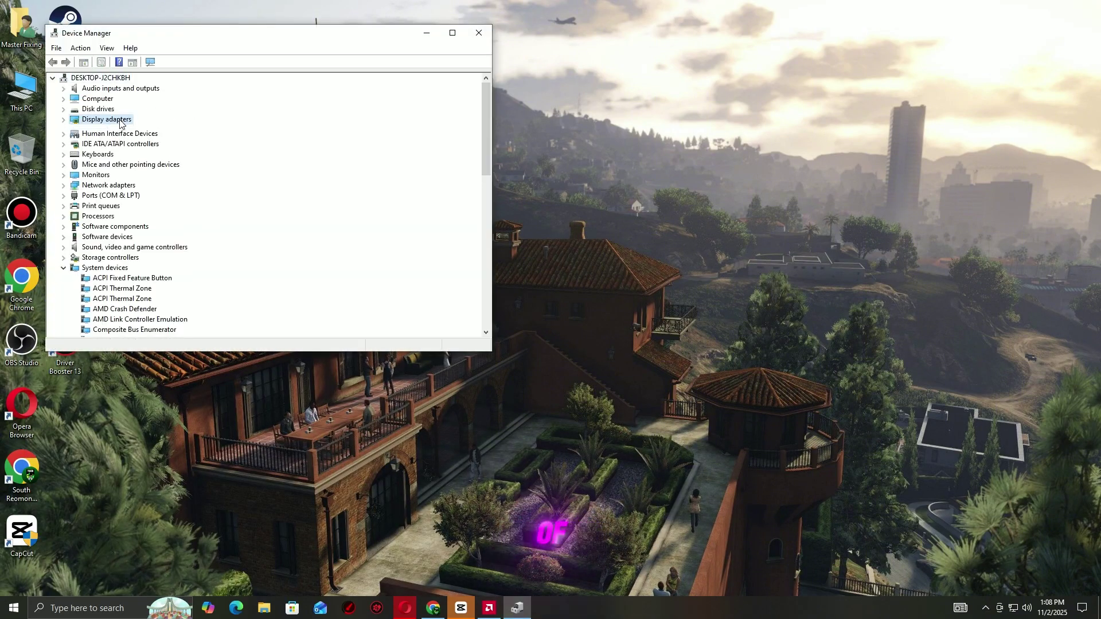
{"action": "right_click", "coordinate": [133, 129]}
{"action": "left_click", "coordinate": [164, 140]}
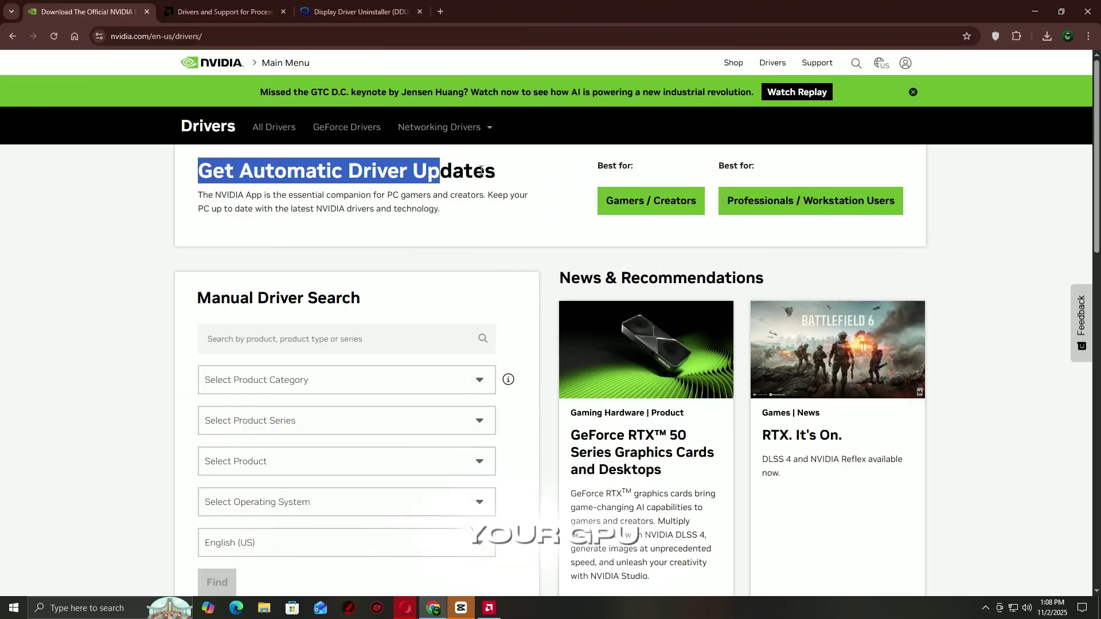
Review NVIDIA's Manual Driver Search, AMD's Windows 10/11 Drivers and Guru3D's DDU pages.
{"action": "left_click_drag", "start_coordinate": [480, 170], "coordinate": [495, 170]}
{"action": "left_click_drag", "start_coordinate": [422, 295], "coordinate": [147, 291]}
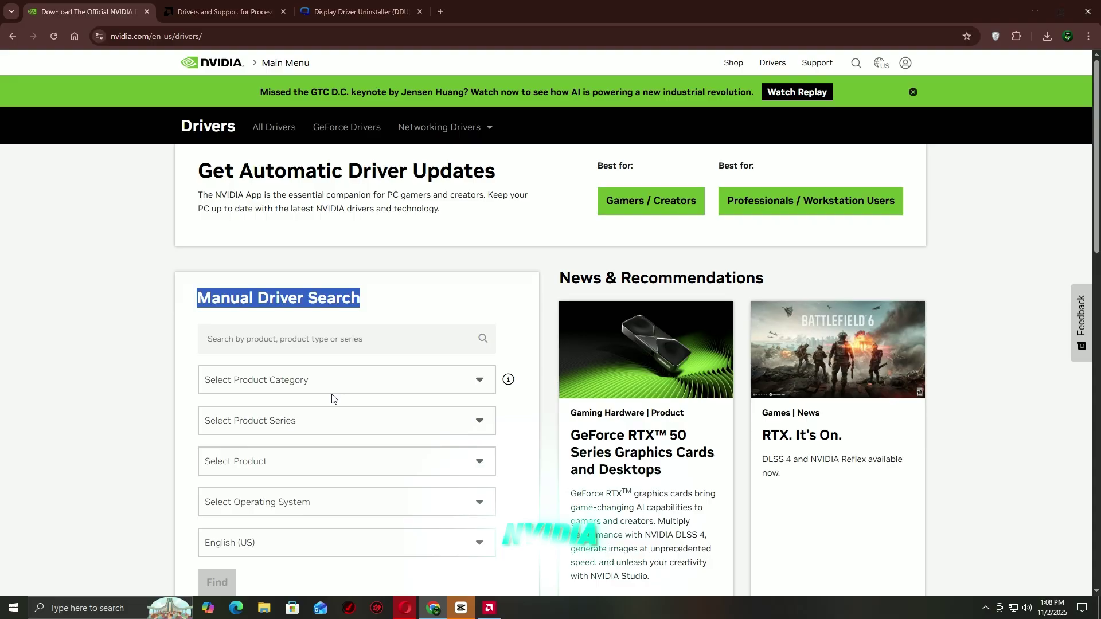
{"action": "left_click", "coordinate": [220, 12]}
{"action": "left_click_drag", "start_coordinate": [138, 277], "coordinate": [327, 331]}
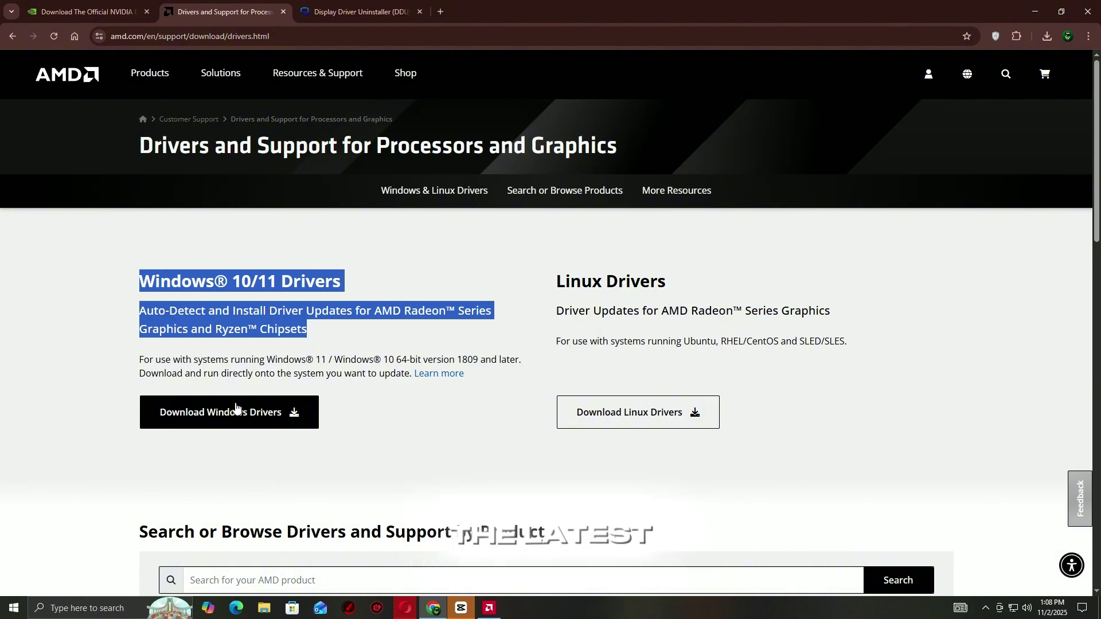
{"action": "left_click", "coordinate": [331, 11]}
{"action": "left_click_drag", "start_coordinate": [216, 159], "coordinate": [512, 159]}
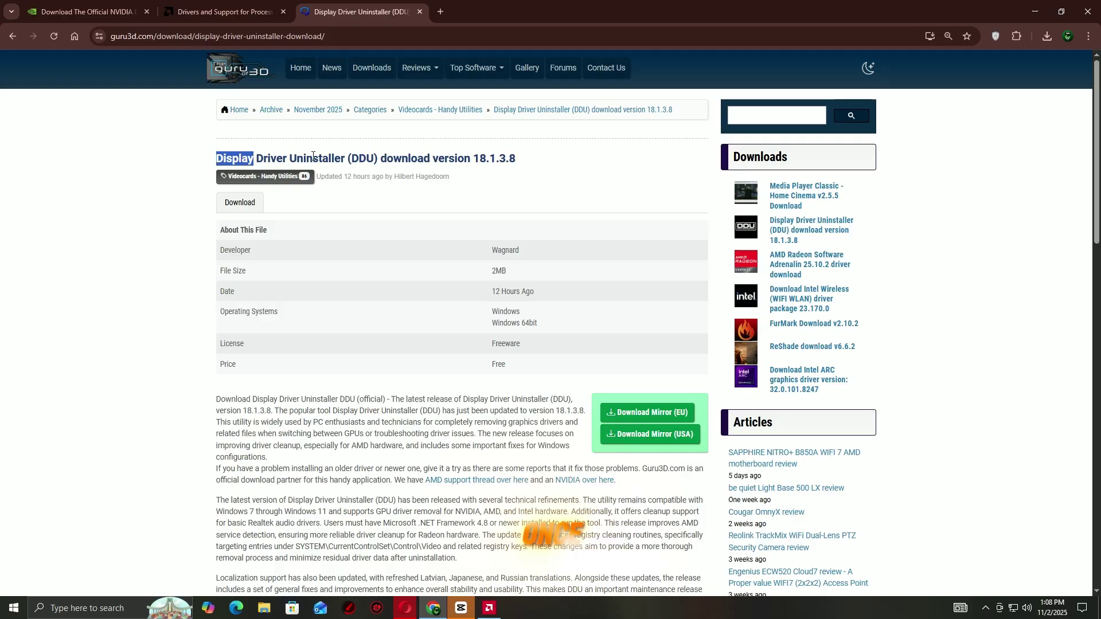
{"action": "scroll", "coordinate": [516, 405], "scroll_direction": "down", "scroll_amount": 4}
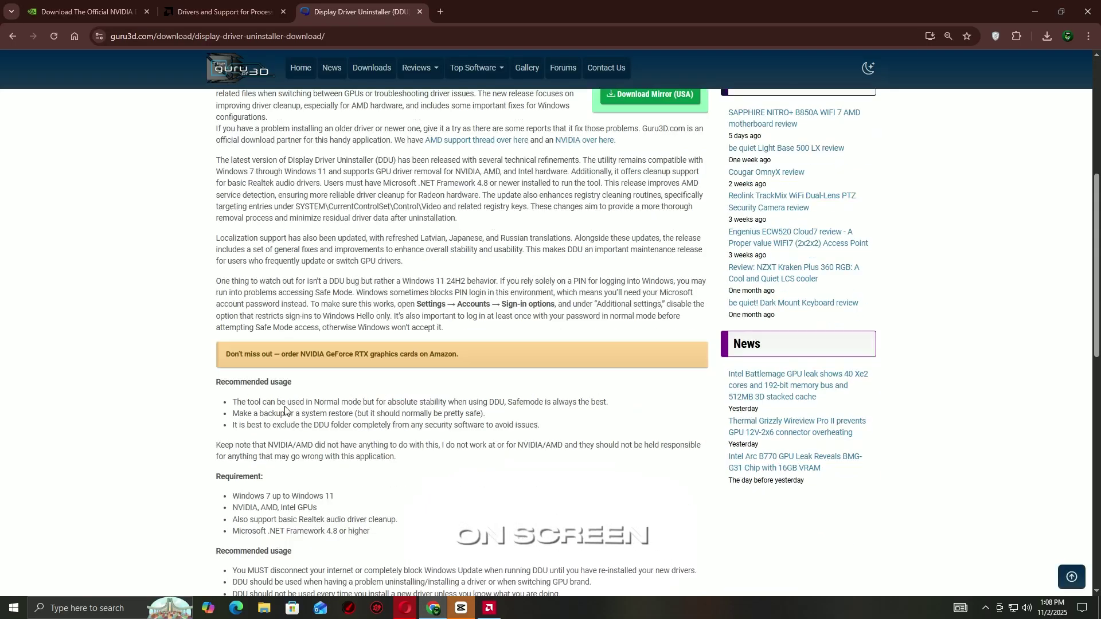
{"action": "scroll", "coordinate": [181, 358], "scroll_direction": "down", "scroll_amount": 2}
{"action": "left_click_drag", "start_coordinate": [189, 371], "coordinate": [351, 381]}
{"action": "scroll", "coordinate": [490, 405], "scroll_direction": "down", "scroll_amount": 2}
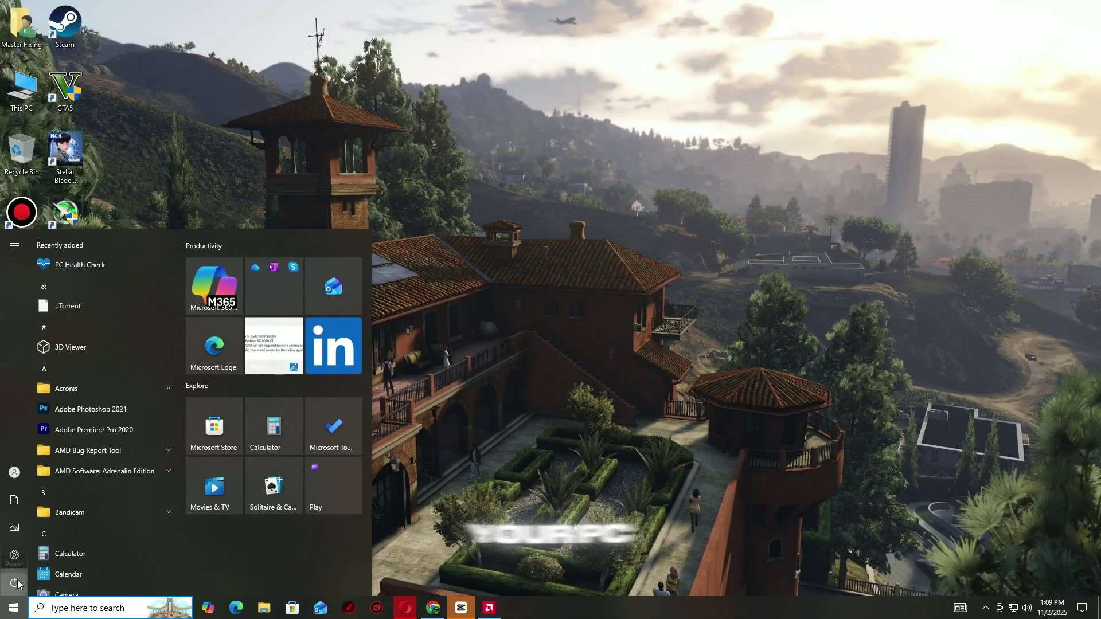
Show the Start menu's power options, including Restart.
{"action": "left_click", "coordinate": [14, 582]}
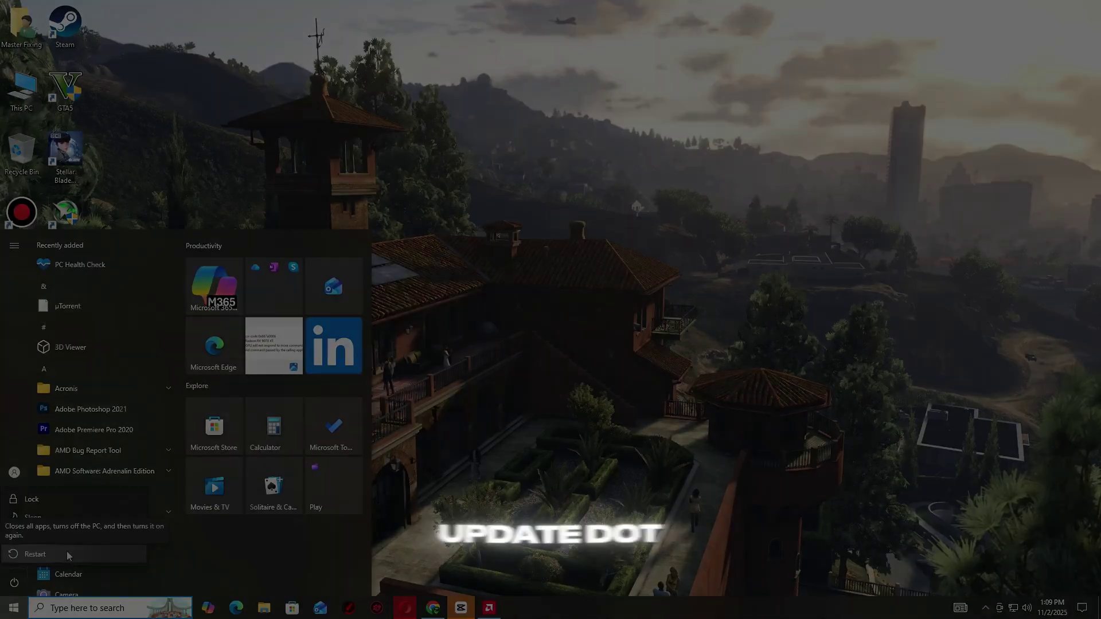